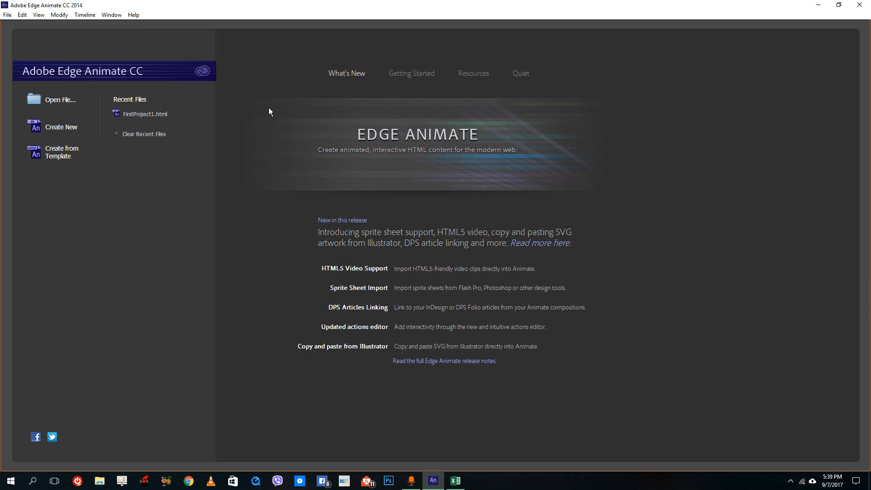
Create a new composition and draw a rectangle about 138 × 116 px in the upper part of the stage
{"action": "left_click", "coordinate": [69, 133]}
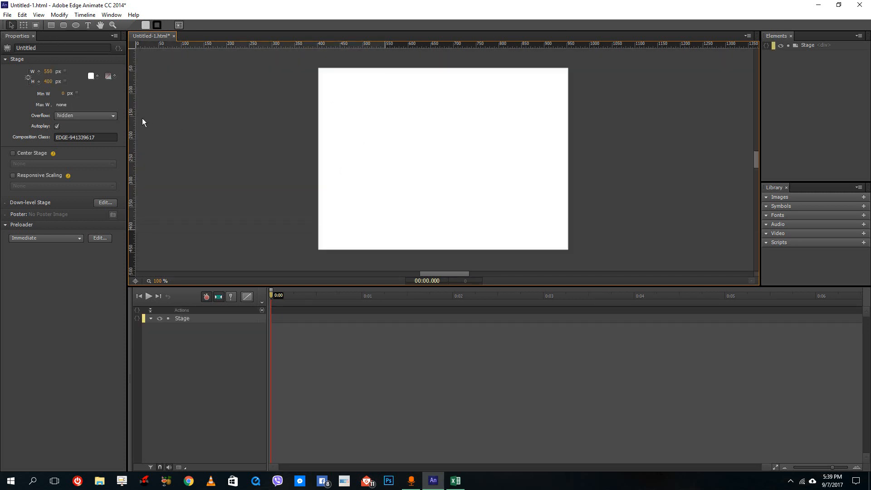
{"action": "left_click", "coordinate": [52, 26]}
{"action": "left_click_drag", "start_coordinate": [369, 111], "coordinate": [435, 160]}
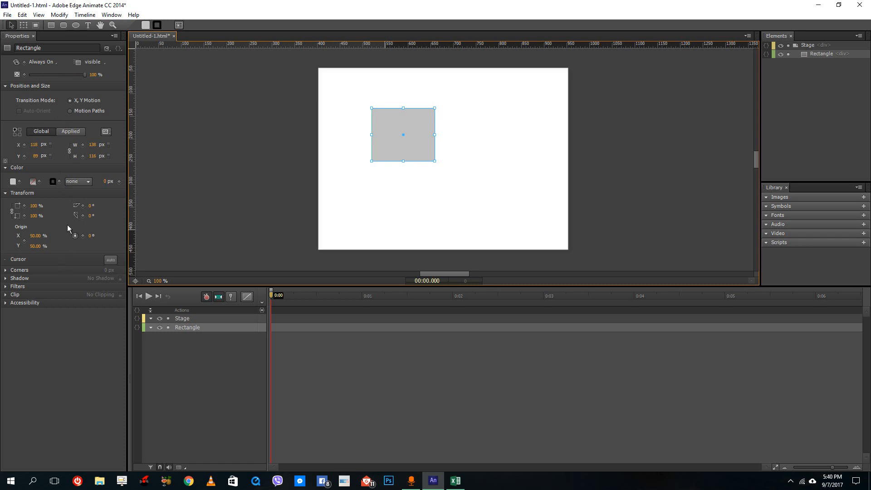
Try the Off and On display settings on the rectangle and return it to Always On
{"action": "left_click", "coordinate": [50, 66]}
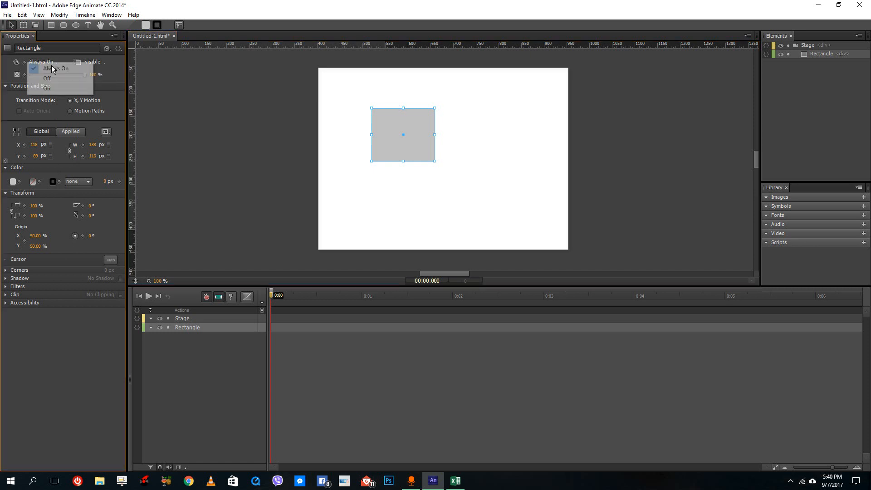
{"action": "left_click", "coordinate": [57, 81]}
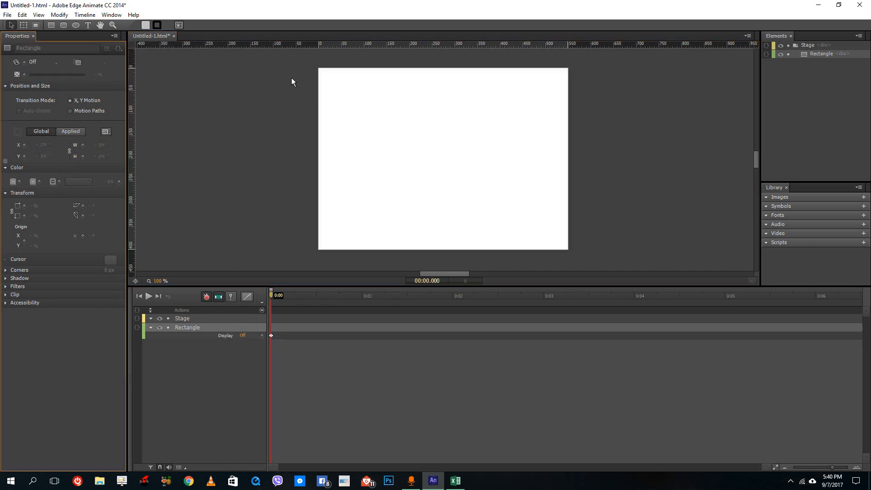
{"action": "left_click", "coordinate": [34, 63]}
{"action": "left_click", "coordinate": [44, 85]}
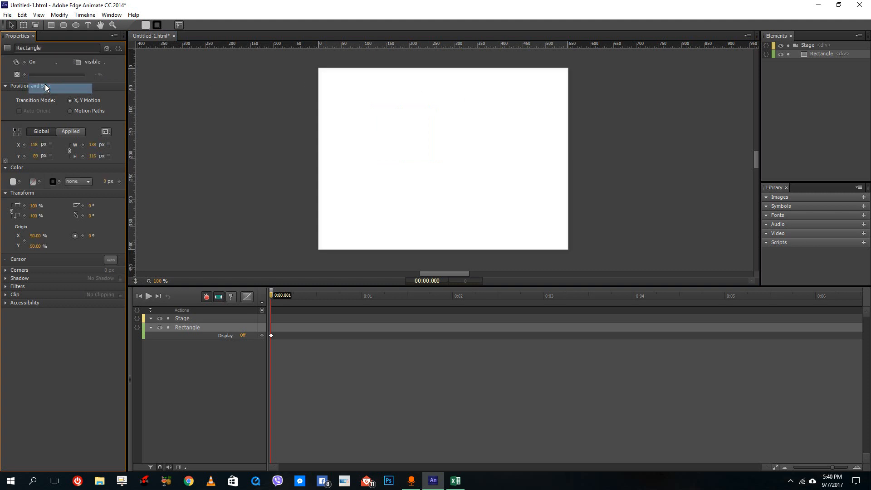
{"action": "left_click", "coordinate": [35, 64]}
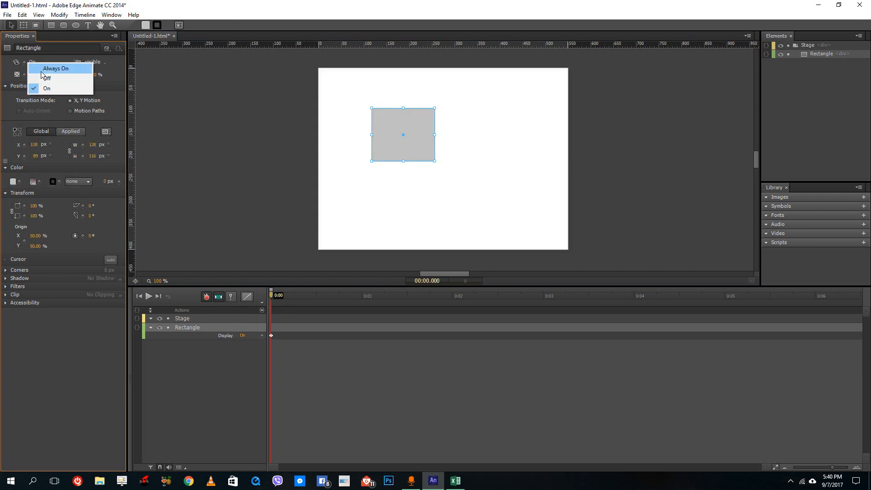
{"action": "left_click", "coordinate": [41, 71]}
{"action": "left_click", "coordinate": [472, 184]}
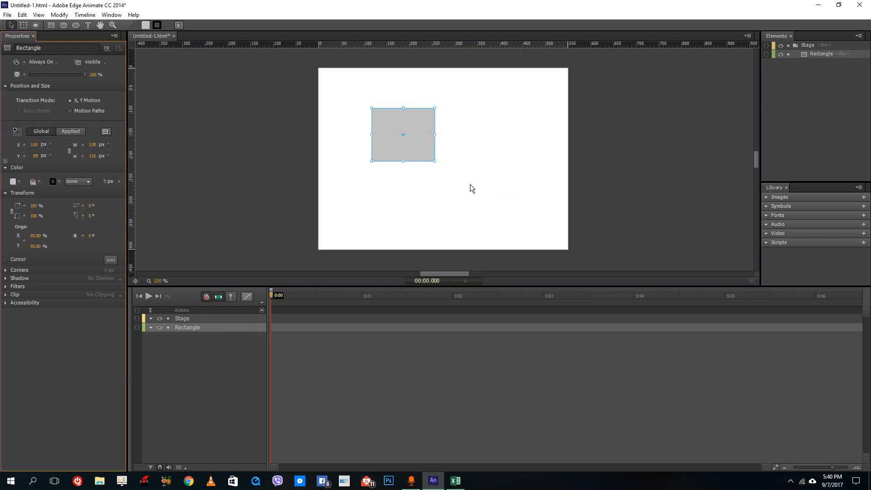
Move the rectangle to about X 150, Y 142 px and try its opacity, leaving it at 100%
{"action": "left_click", "coordinate": [93, 61]}
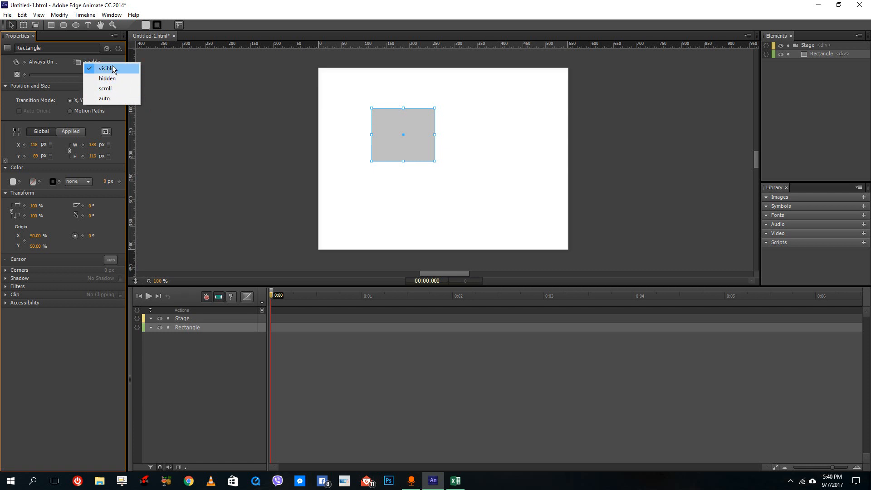
{"action": "left_click", "coordinate": [399, 125]}
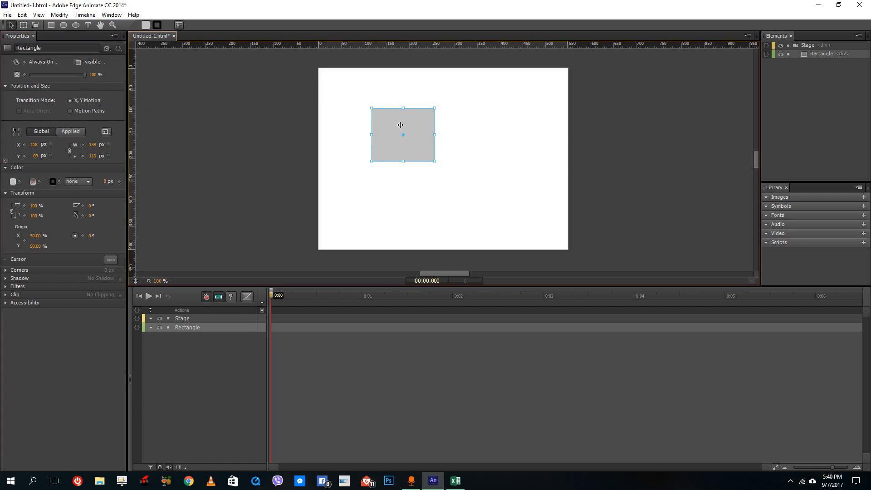
{"action": "left_click_drag", "start_coordinate": [399, 126], "coordinate": [383, 148]}
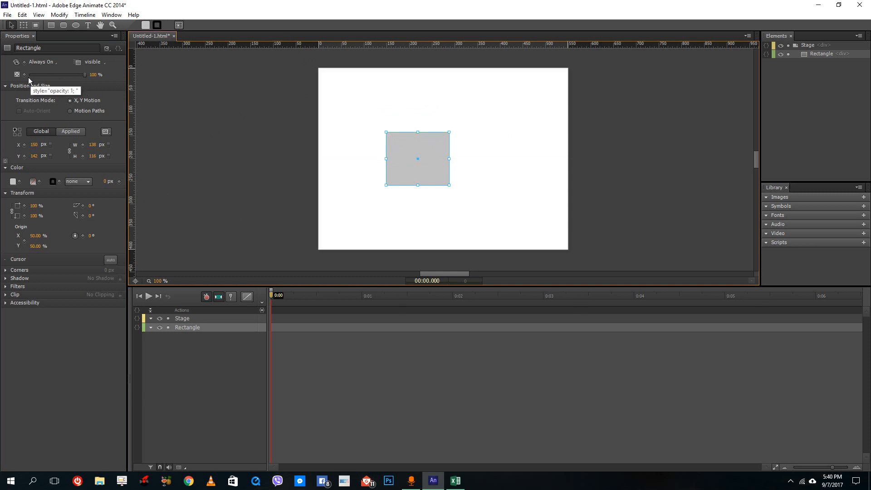
{"action": "left_click_drag", "start_coordinate": [80, 75], "coordinate": [116, 77]}
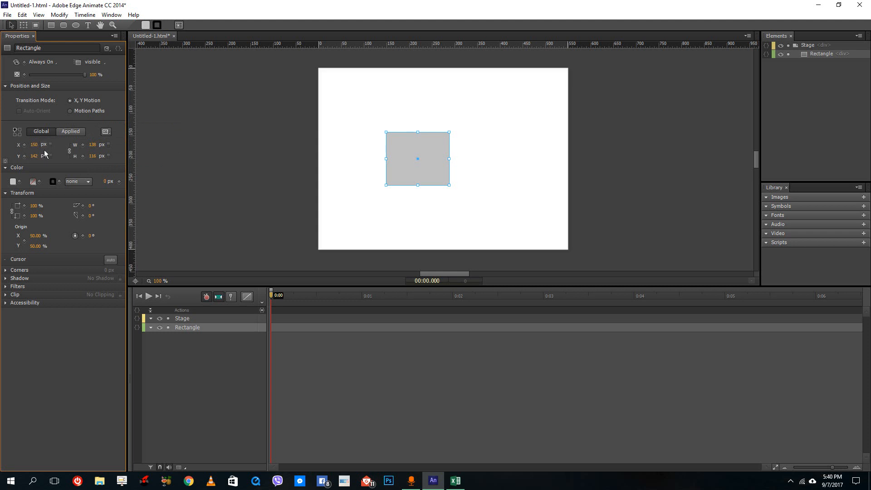
Reposition the rectangle to X 189, Y 155 px and enlarge it to 186 × 156 px, finishing in global coordinates
{"action": "left_click_drag", "start_coordinate": [62, 144], "coordinate": [41, 156]}
{"action": "left_click_drag", "start_coordinate": [93, 145], "coordinate": [101, 145]}
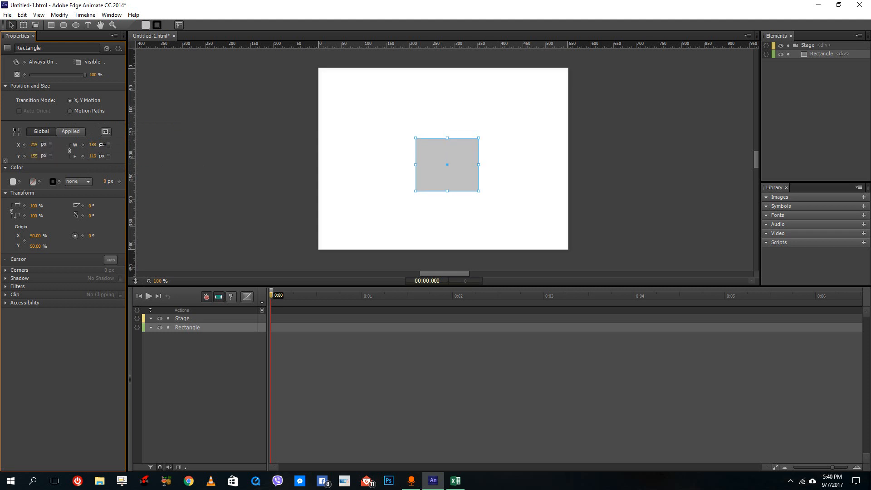
{"action": "left_click", "coordinate": [68, 133]}
{"action": "left_click_drag", "start_coordinate": [34, 148], "coordinate": [23, 148]}
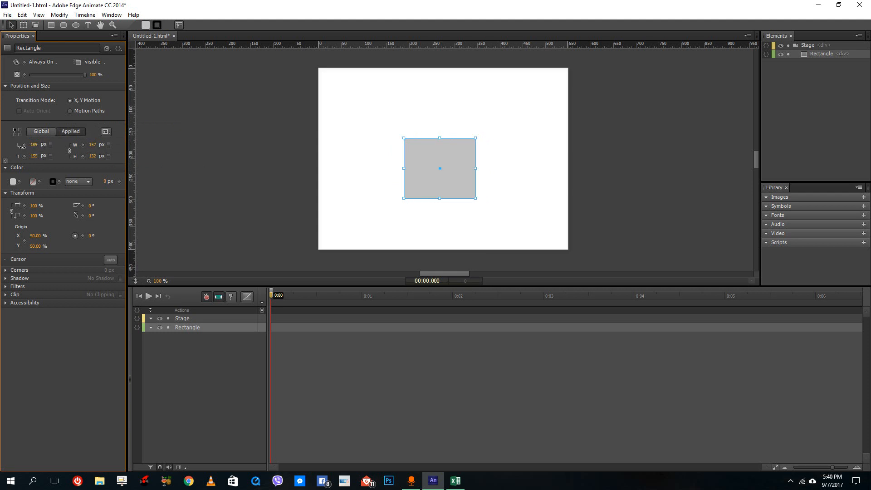
{"action": "left_click_drag", "start_coordinate": [93, 146], "coordinate": [105, 145]}
{"action": "left_click", "coordinate": [33, 133]}
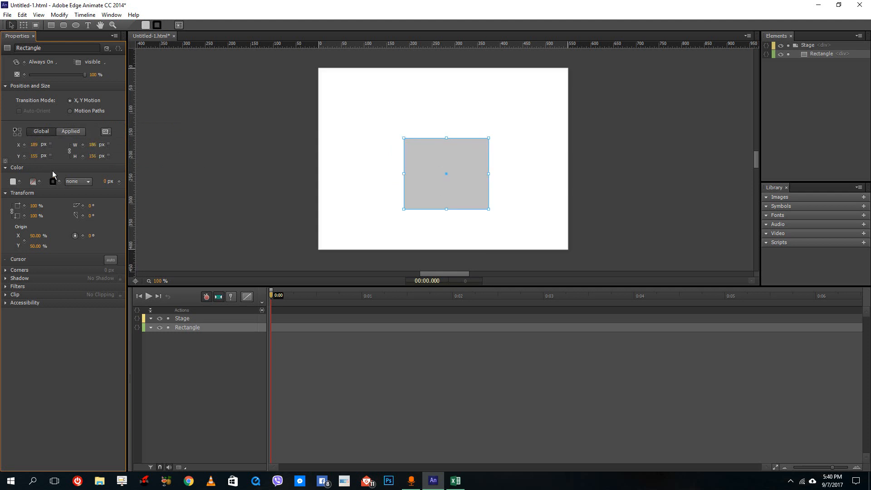
Fill the rectangle with red and save that colour as a swatch
{"action": "left_click", "coordinate": [13, 181]}
{"action": "left_click", "coordinate": [82, 252]}
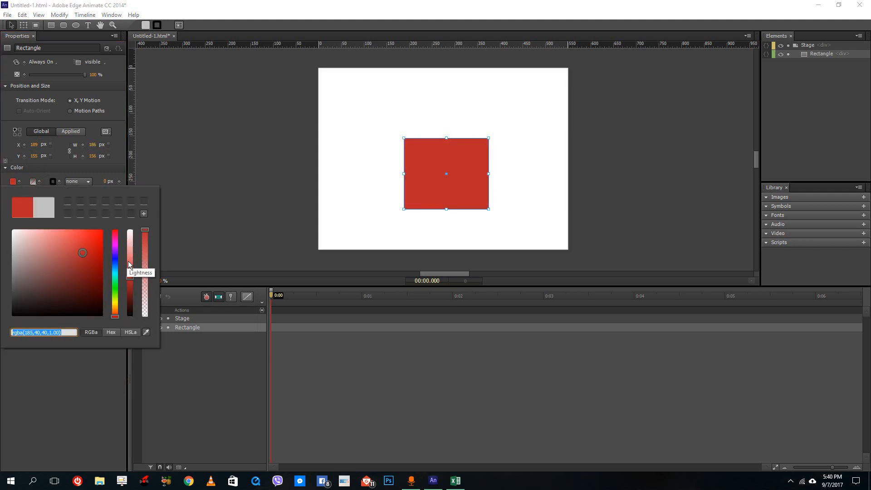
{"action": "left_click", "coordinate": [143, 214]}
Change the rectangle's fill to a deep violet-blue and save that colour as a swatch
{"action": "left_click", "coordinate": [91, 294]}
{"action": "left_click", "coordinate": [115, 256]}
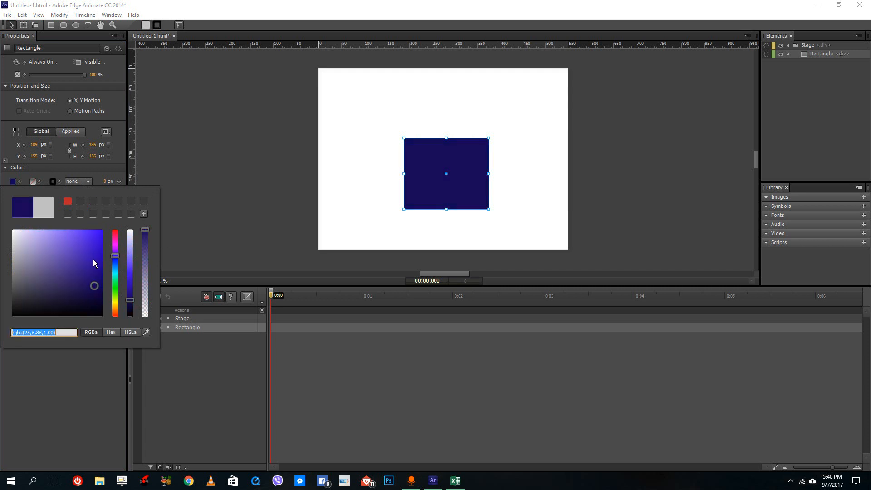
{"action": "left_click", "coordinate": [94, 259]}
{"action": "left_click", "coordinate": [144, 214]}
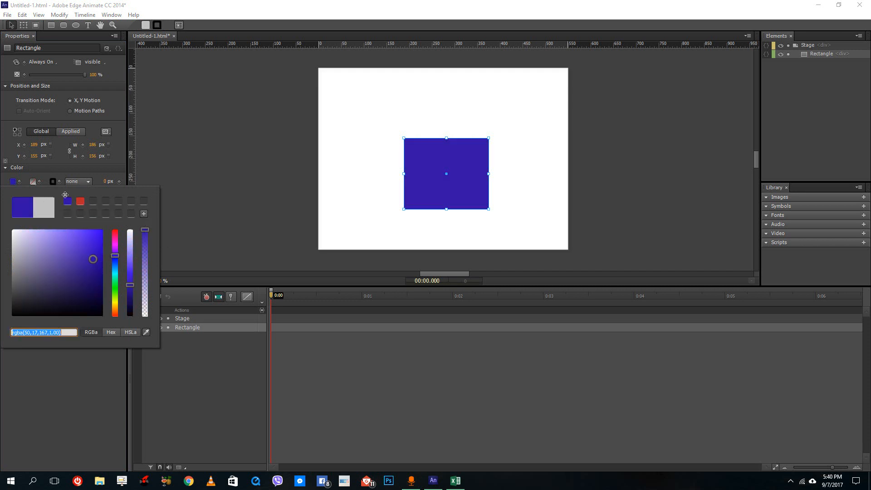
{"action": "left_click", "coordinate": [60, 163]}
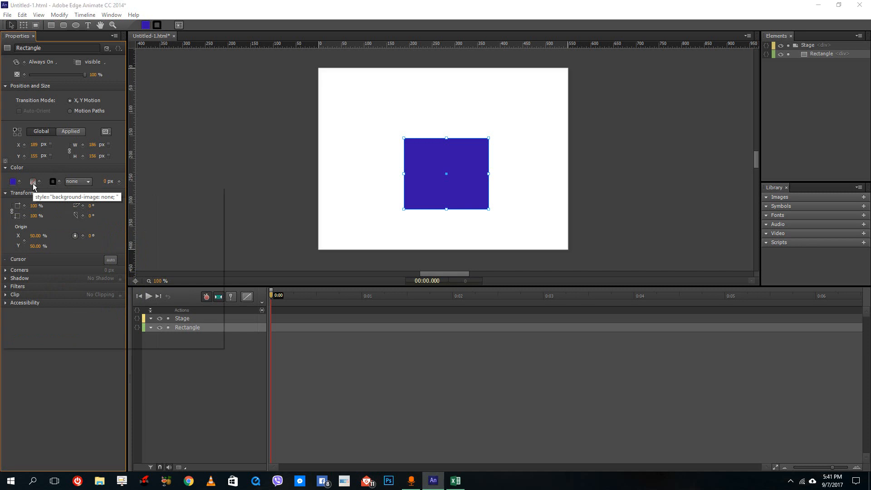
Apply a radial background gradient from light purple rgba(185,154,232,1.00) to white, after trying the linear and no-gradient options
{"action": "left_click", "coordinate": [33, 182]}
{"action": "left_click", "coordinate": [105, 237]}
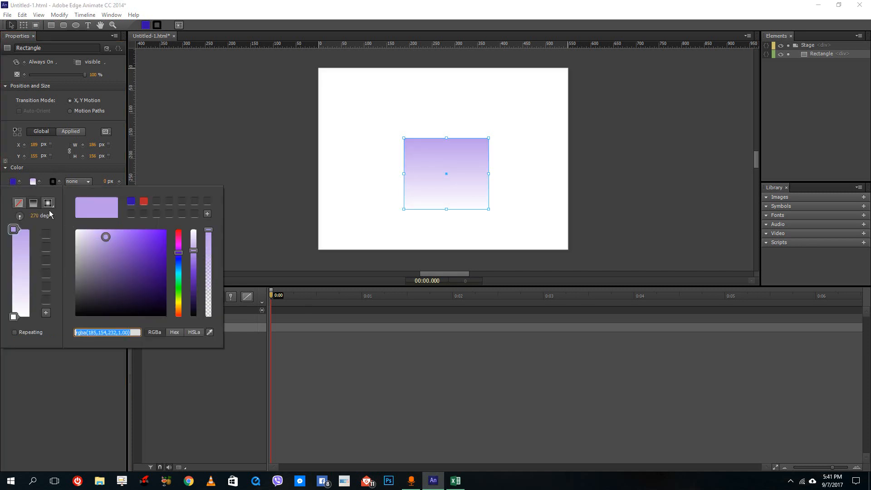
{"action": "left_click", "coordinate": [20, 204]}
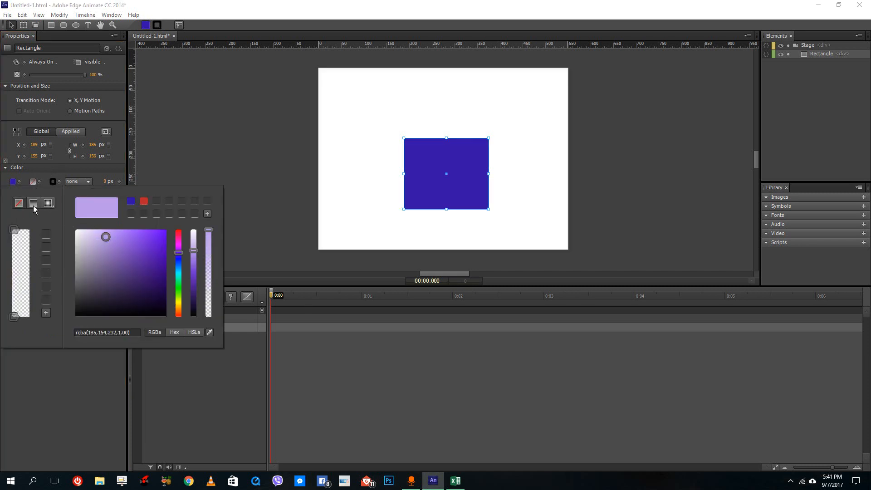
{"action": "left_click", "coordinate": [31, 204]}
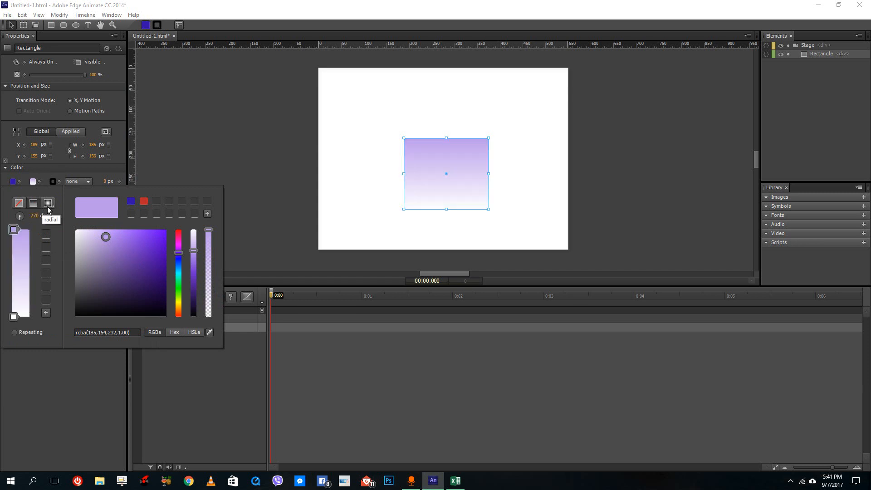
{"action": "left_click", "coordinate": [47, 204]}
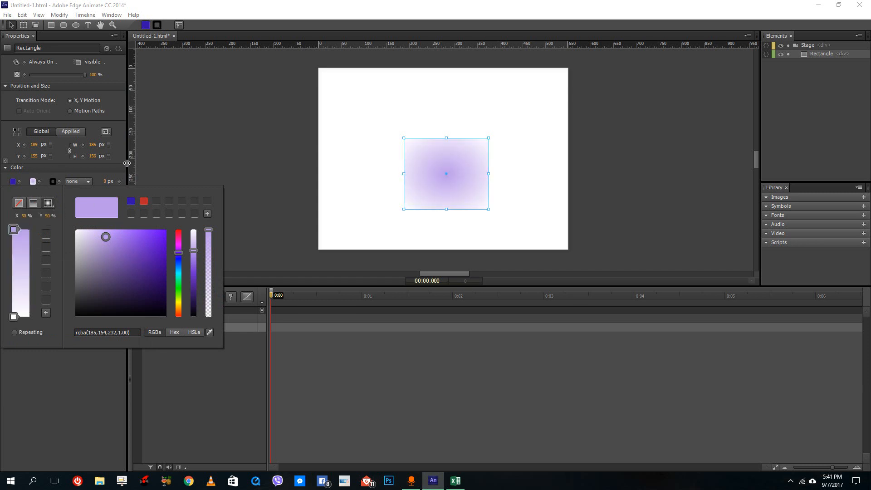
{"action": "left_click", "coordinate": [96, 169]}
Give the rectangle a dotted black border 9 px thick
{"action": "left_click", "coordinate": [86, 182]}
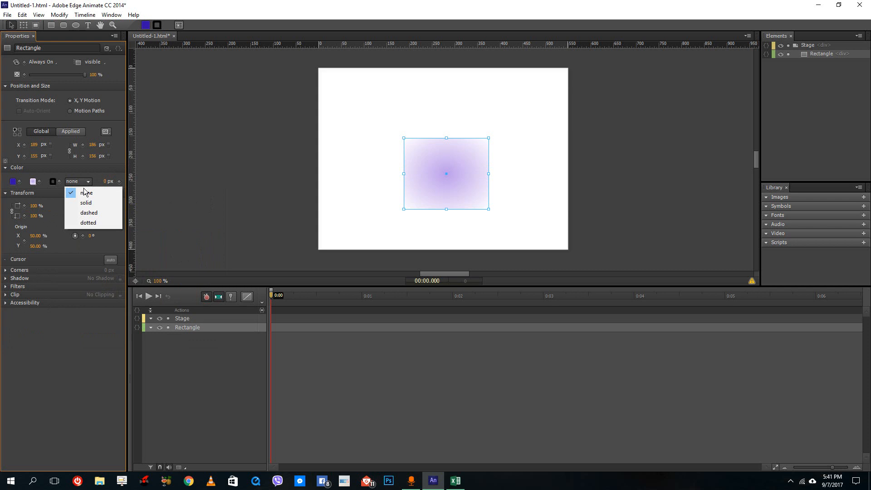
{"action": "left_click", "coordinate": [93, 222]}
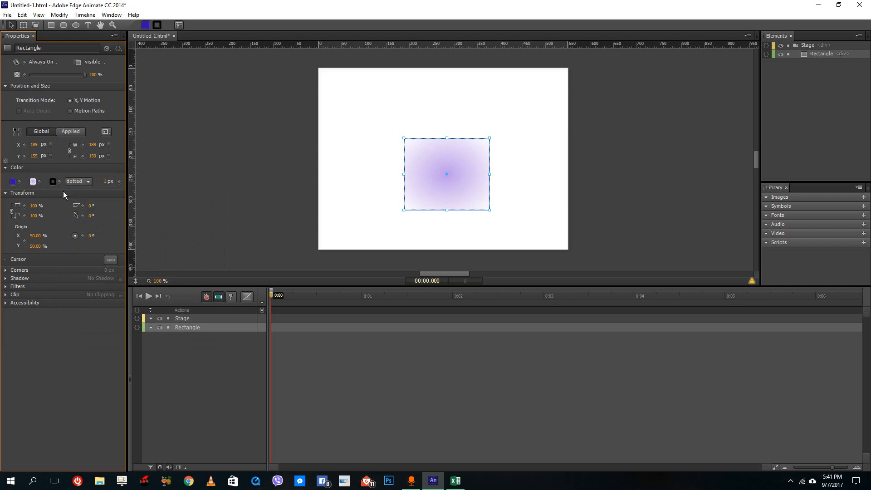
{"action": "mouse_move", "coordinate": [108, 182]}
{"action": "left_mouse_down"}
{"action": "mouse_move", "coordinate": [139, 184]}
{"action": "mouse_move", "coordinate": [119, 190]}
{"action": "left_mouse_up"}
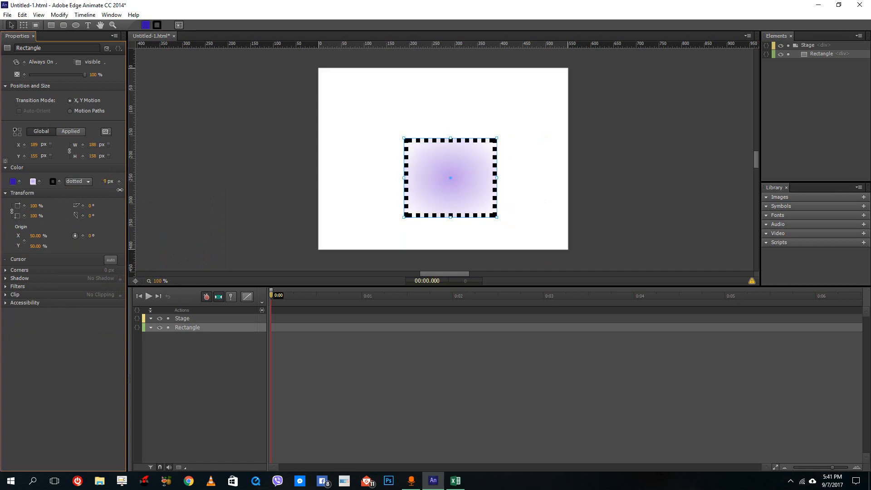
Try the dashed, solid and none border styles, return to dotted, and set the border width to 7 px
{"action": "left_click", "coordinate": [84, 182]}
{"action": "left_click", "coordinate": [99, 210]}
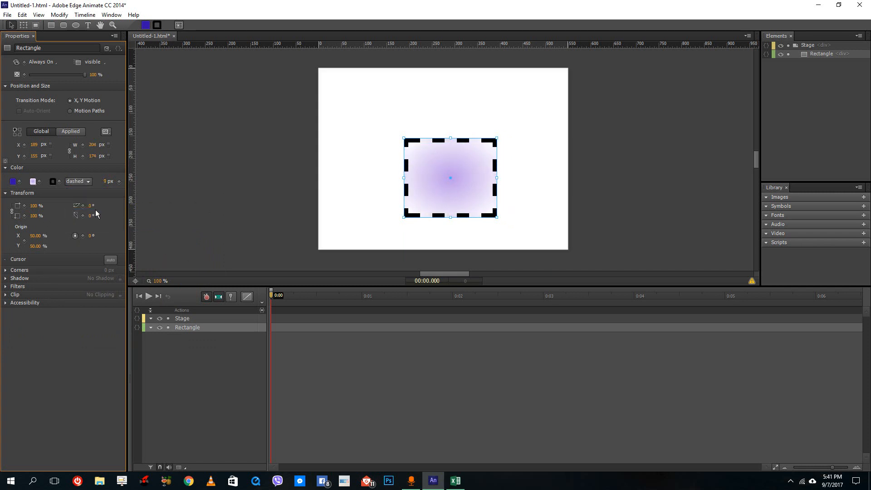
{"action": "left_click", "coordinate": [86, 184]}
{"action": "left_click", "coordinate": [96, 206]}
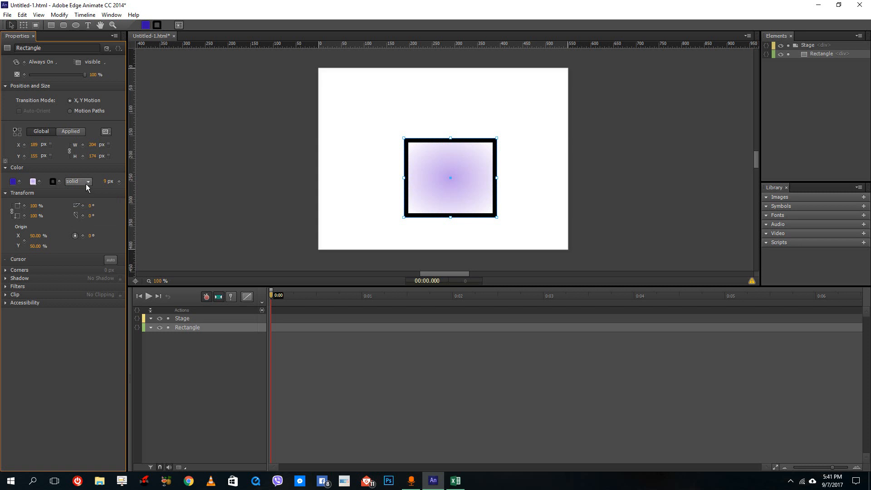
{"action": "left_click", "coordinate": [87, 184]}
{"action": "left_click", "coordinate": [91, 195]}
{"action": "left_click", "coordinate": [86, 181]}
{"action": "left_click", "coordinate": [87, 221]}
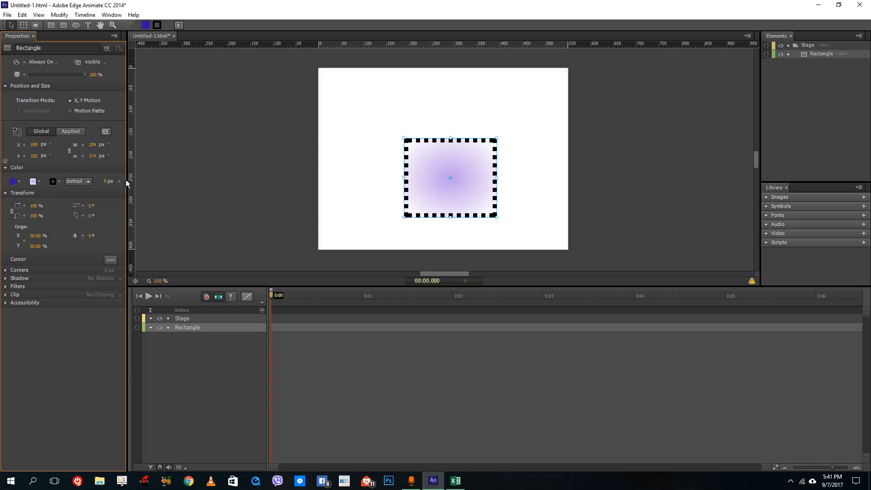
{"action": "left_click_drag", "start_coordinate": [108, 181], "coordinate": [108, 181]}
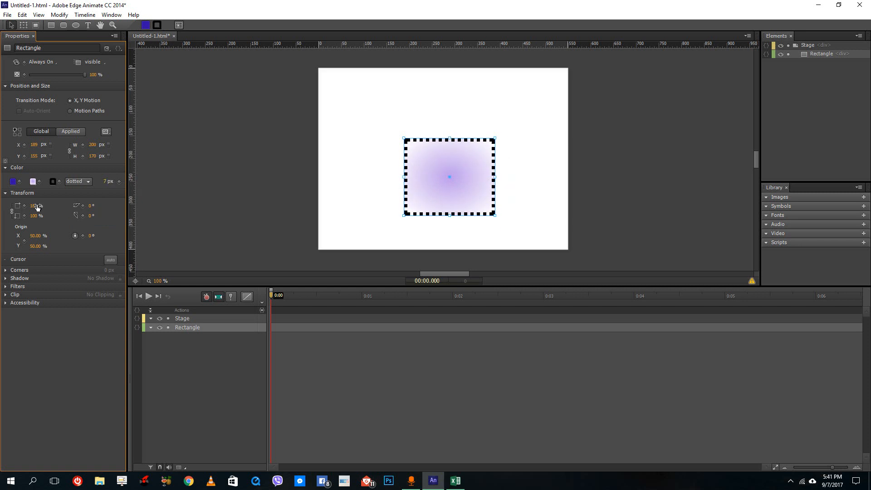
Transform the rectangle with 130% scale, a 17° skew, an X origin of 23% and a 52° rotation
{"action": "left_click_drag", "start_coordinate": [40, 206], "coordinate": [102, 216]}
{"action": "key", "text": "ctrl+z"}
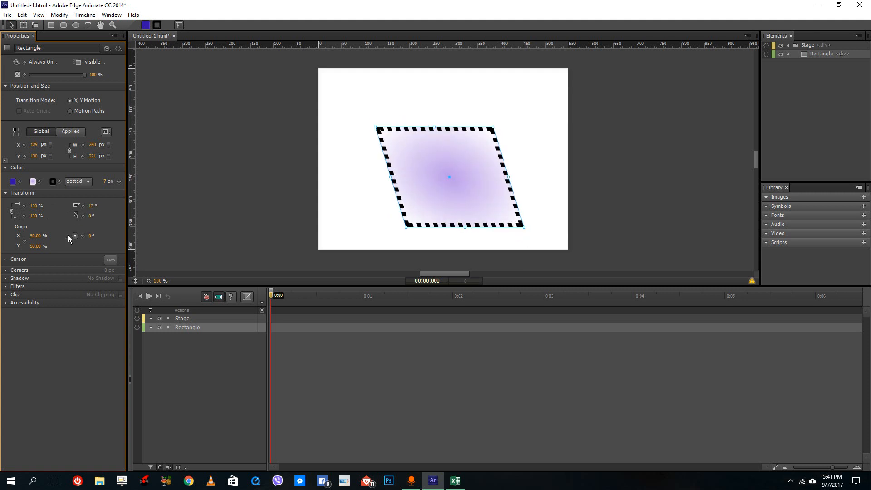
{"action": "mouse_move", "coordinate": [40, 235]}
{"action": "left_mouse_down"}
{"action": "mouse_move", "coordinate": [68, 236]}
{"action": "mouse_move", "coordinate": [31, 238]}
{"action": "left_mouse_up"}
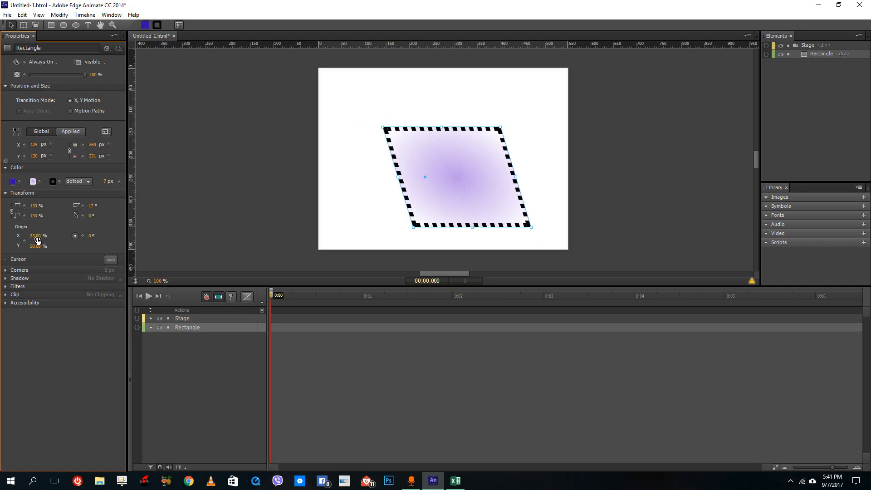
{"action": "left_click_drag", "start_coordinate": [91, 236], "coordinate": [119, 242]}
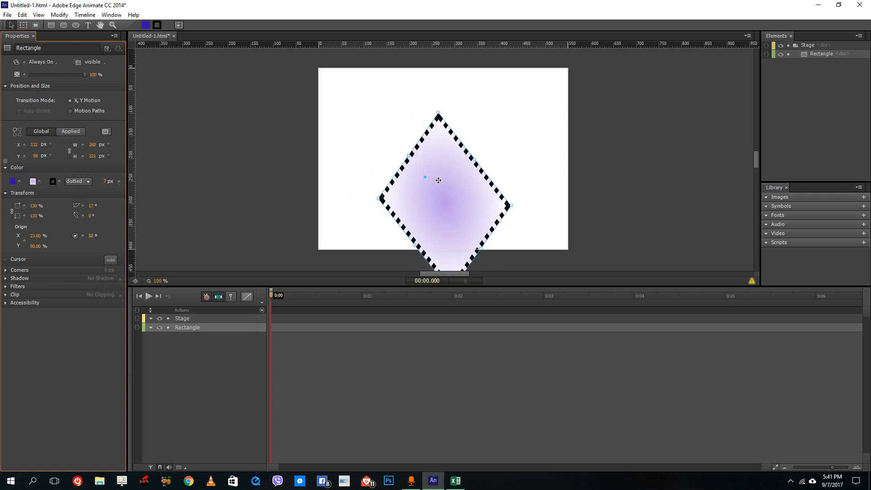
Set the transform origin X to -1% and the rotation to 232°, and move the shape back towards the stage's centre
{"action": "left_click_drag", "start_coordinate": [35, 235], "coordinate": [22, 236]}
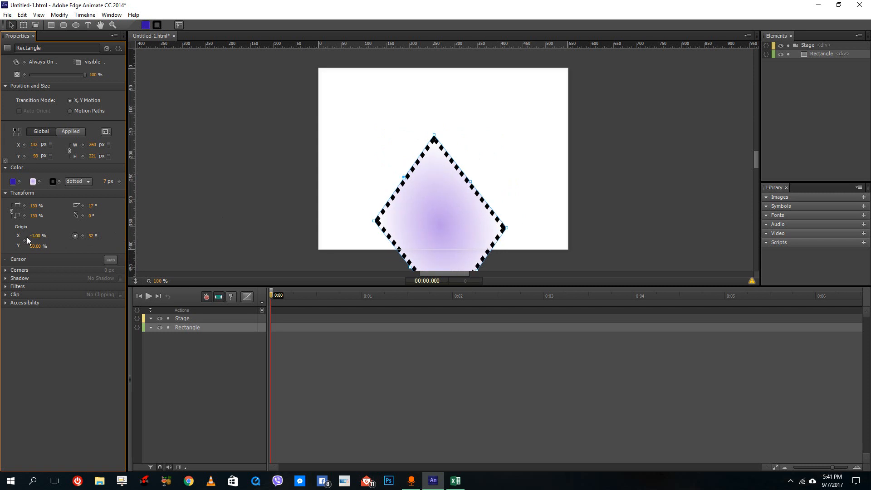
{"action": "left_click_drag", "start_coordinate": [94, 236], "coordinate": [163, 241]}
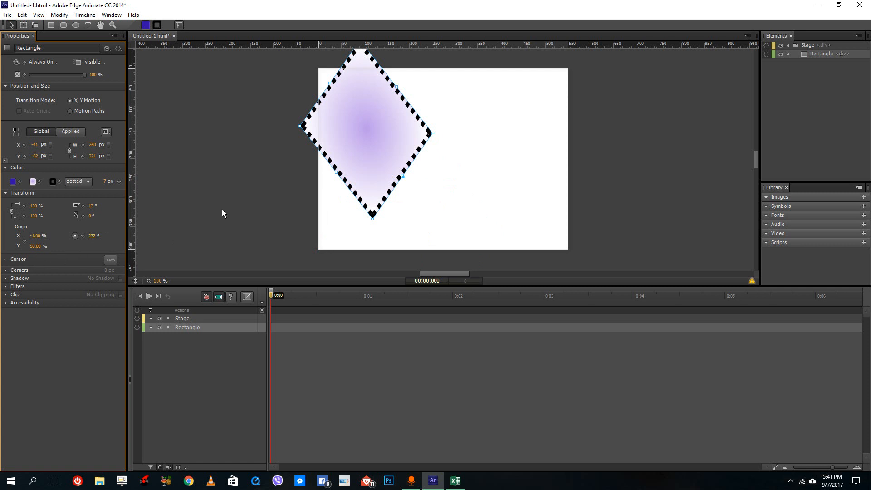
{"action": "left_click_drag", "start_coordinate": [381, 118], "coordinate": [437, 137]}
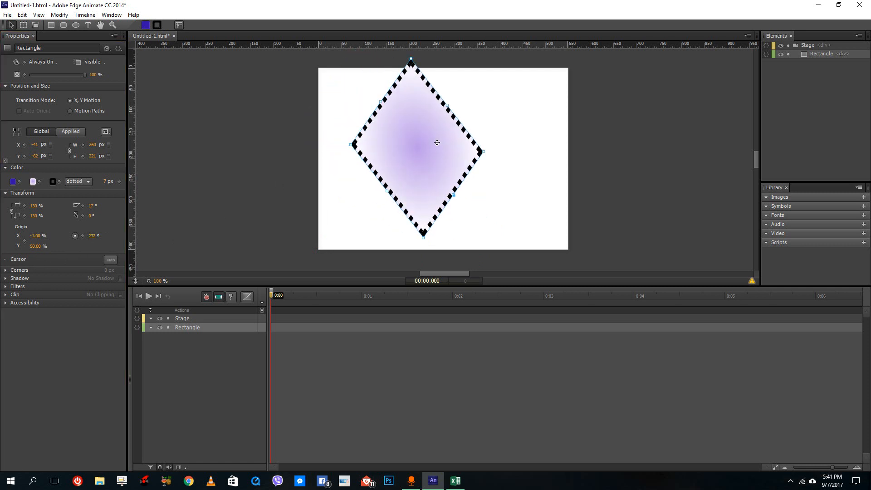
Try the default pointer as the rectangle's mouse cursor and return it to auto
{"action": "left_click", "coordinate": [110, 259]}
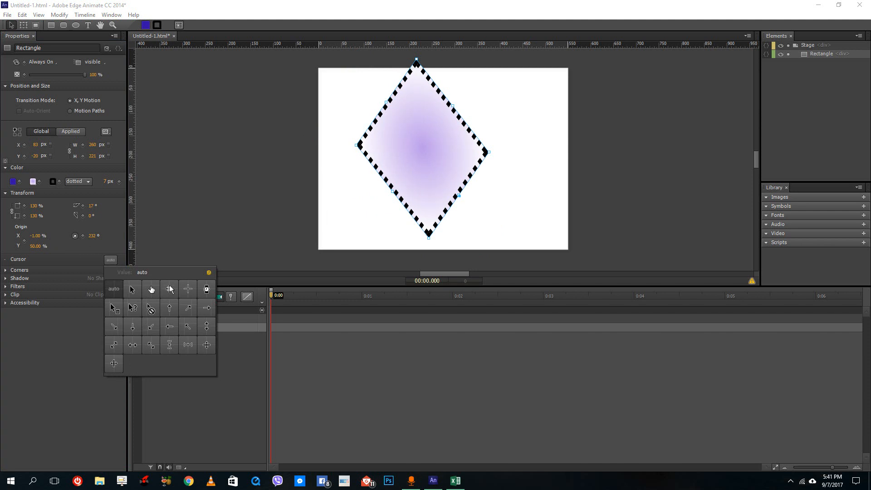
{"action": "left_click", "coordinate": [137, 292]}
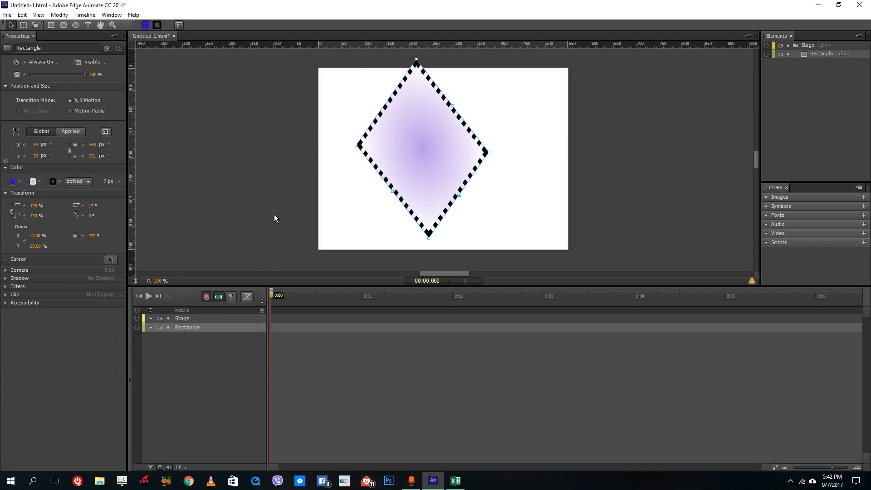
{"action": "left_click", "coordinate": [110, 259]}
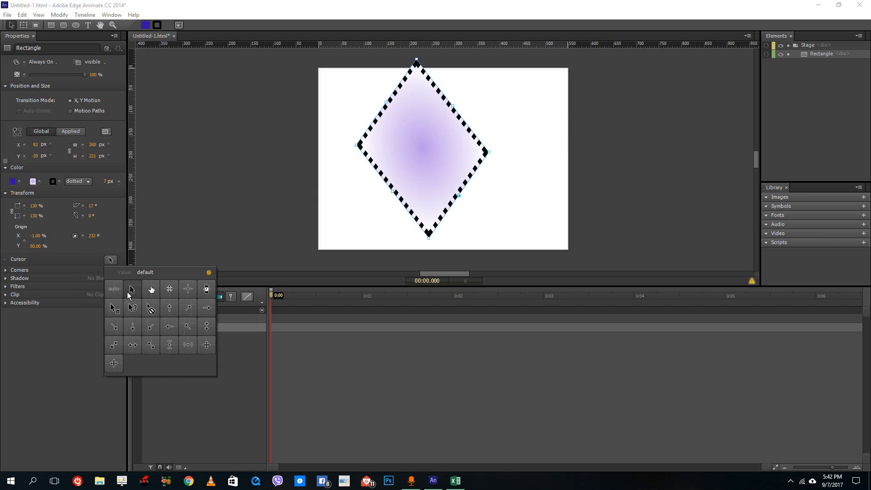
{"action": "left_click", "coordinate": [119, 290]}
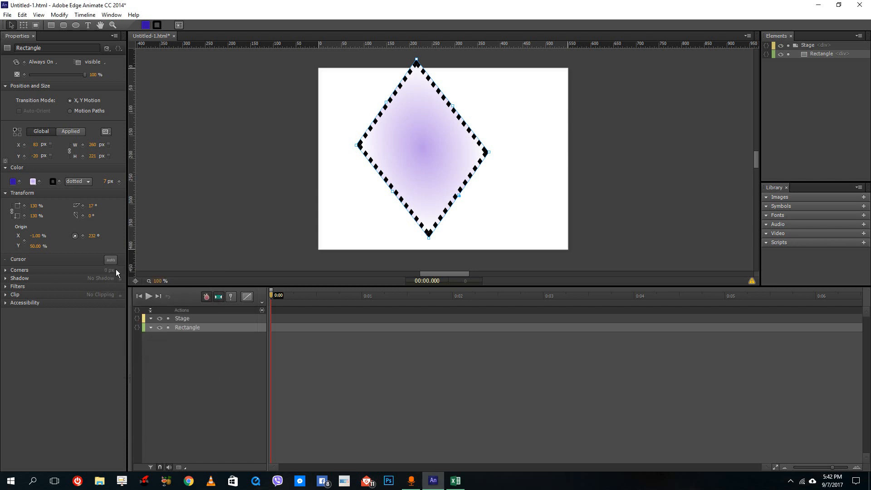
Delete the rectangle and draw a new one about 238 × 184 px on the upper part of the stage
{"action": "left_click", "coordinate": [410, 161]}
{"action": "key", "text": "Delete"}
{"action": "key", "text": "m"}
{"action": "left_click_drag", "start_coordinate": [368, 94], "coordinate": [476, 177]}
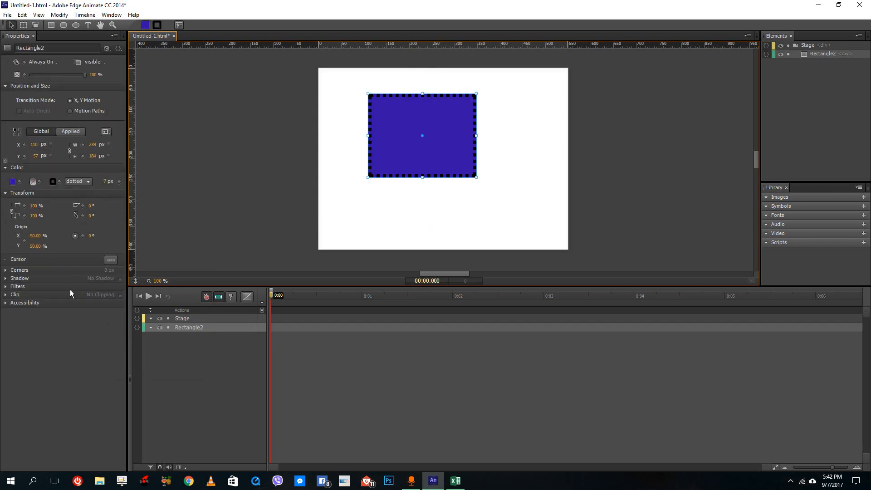
Round all the new rectangle's corners to a 51 px radius and move it to X 125, Y 88
{"action": "left_click", "coordinate": [8, 270]}
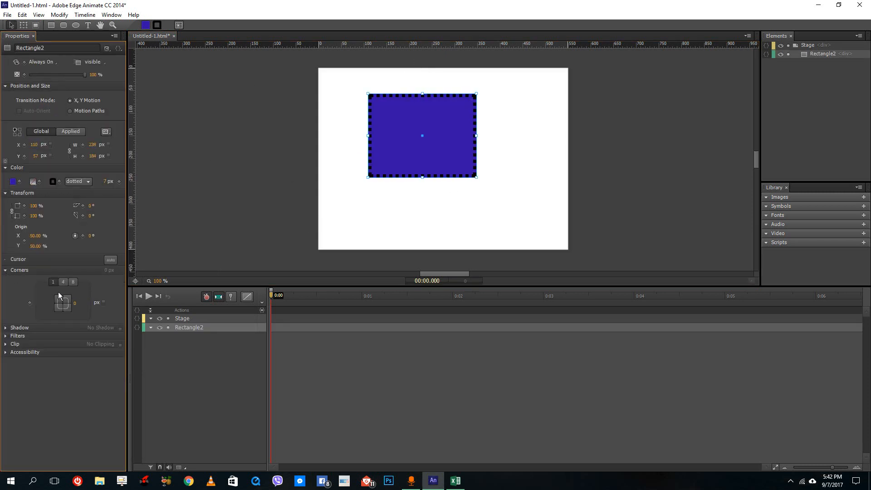
{"action": "left_click_drag", "start_coordinate": [80, 304], "coordinate": [80, 303]}
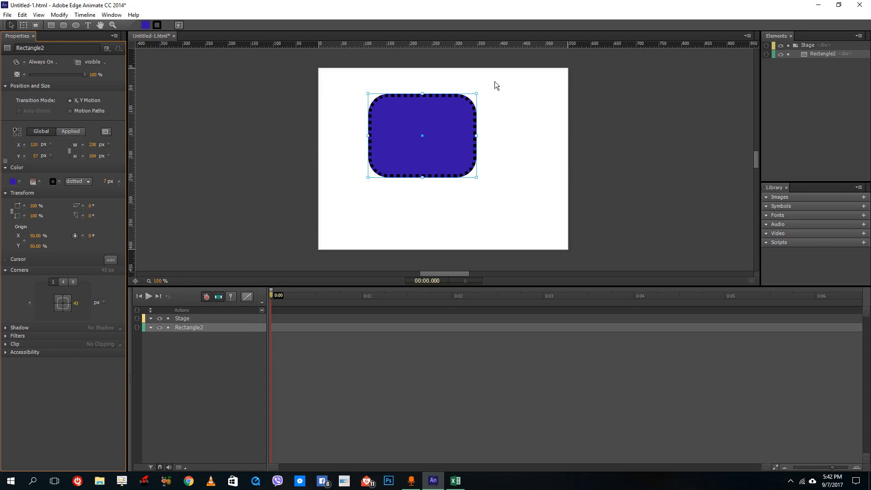
{"action": "left_click", "coordinate": [103, 303]}
{"action": "left_click", "coordinate": [103, 303]}
{"action": "left_click_drag", "start_coordinate": [75, 303], "coordinate": [80, 303]}
{"action": "left_click", "coordinate": [395, 110]}
{"action": "left_click_drag", "start_coordinate": [387, 122], "coordinate": [394, 135]}
Set separate corner radii: 0 px top right and bottom left, 80 px bottom right with a horizontal radius of 200 px
{"action": "left_click", "coordinate": [64, 282]}
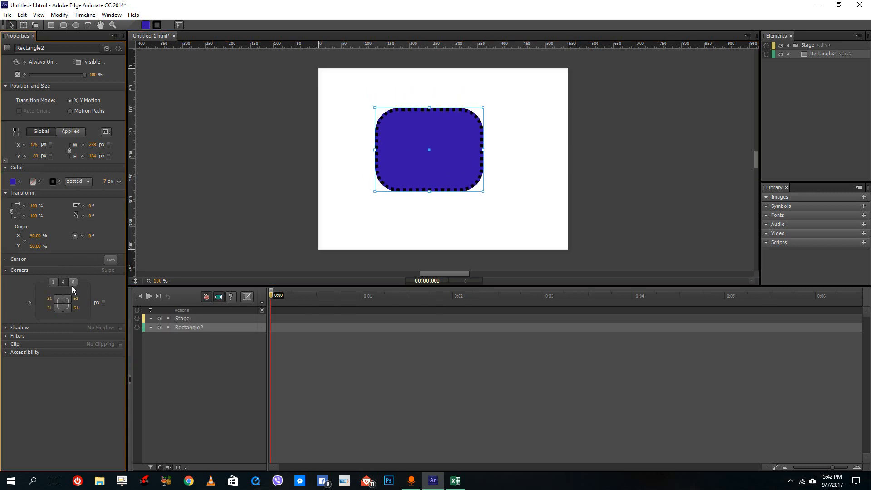
{"action": "left_click_drag", "start_coordinate": [76, 298], "coordinate": [21, 313]}
{"action": "left_click_drag", "start_coordinate": [76, 308], "coordinate": [20, 312]}
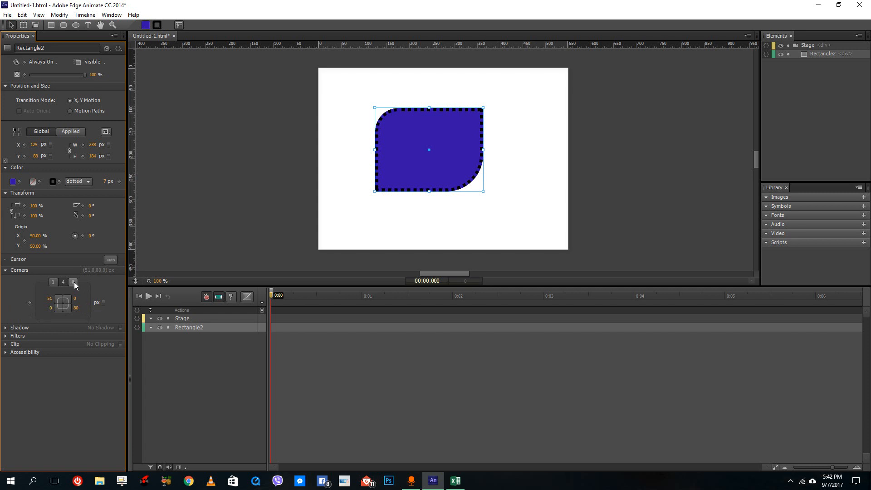
{"action": "left_click_drag", "start_coordinate": [68, 315], "coordinate": [127, 314]}
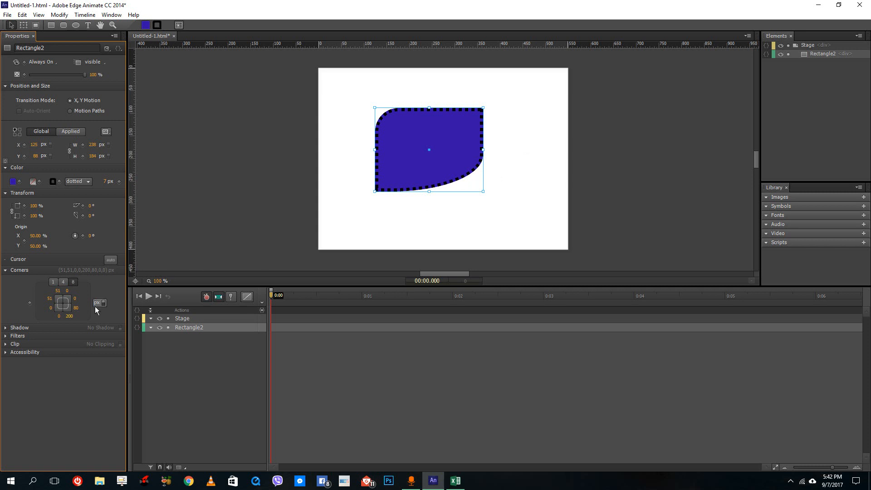
Add a drop shadow with 27 px blur and 29 px spread to the rectangle, comparing it with the inset type
{"action": "left_click", "coordinate": [5, 271]}
{"action": "left_click", "coordinate": [6, 271]}
{"action": "left_click", "coordinate": [7, 271]}
{"action": "left_click", "coordinate": [6, 271]}
{"action": "left_click", "coordinate": [6, 271]}
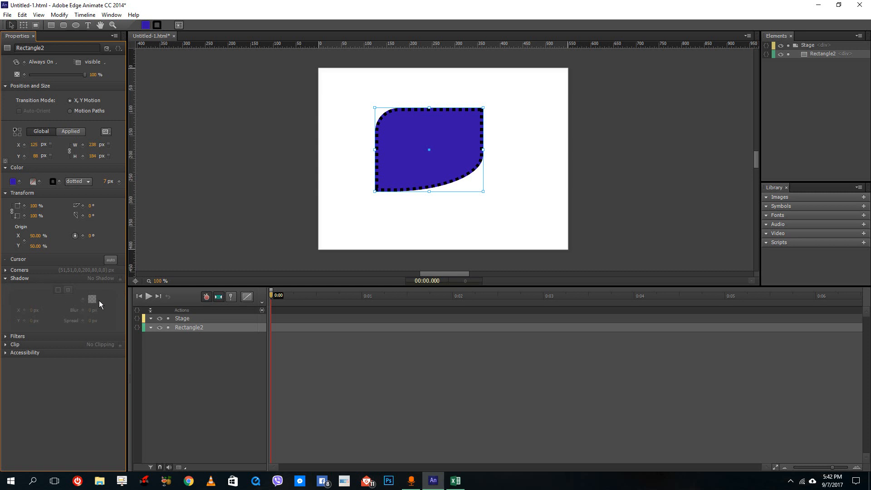
{"action": "left_click", "coordinate": [120, 279]}
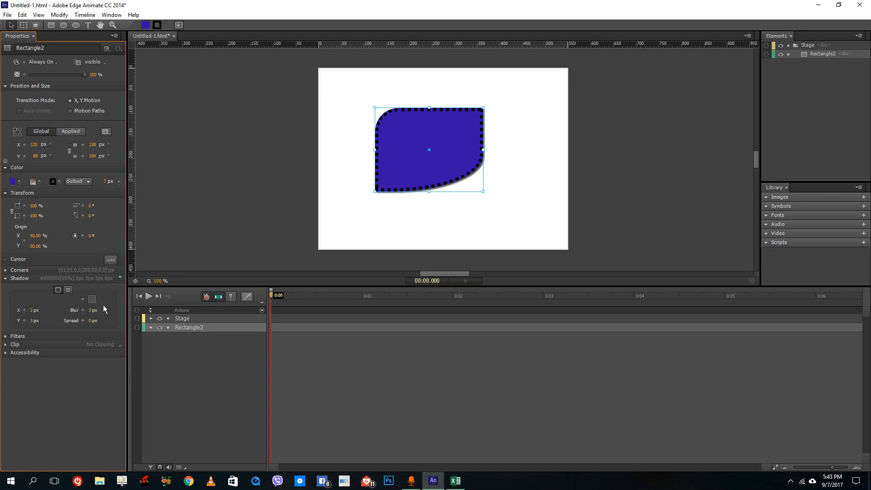
{"action": "mouse_move", "coordinate": [92, 313]}
{"action": "left_mouse_down"}
{"action": "mouse_move", "coordinate": [96, 324]}
{"action": "mouse_move", "coordinate": [97, 315]}
{"action": "left_mouse_up"}
{"action": "left_click", "coordinate": [57, 290]}
{"action": "left_click", "coordinate": [67, 290]}
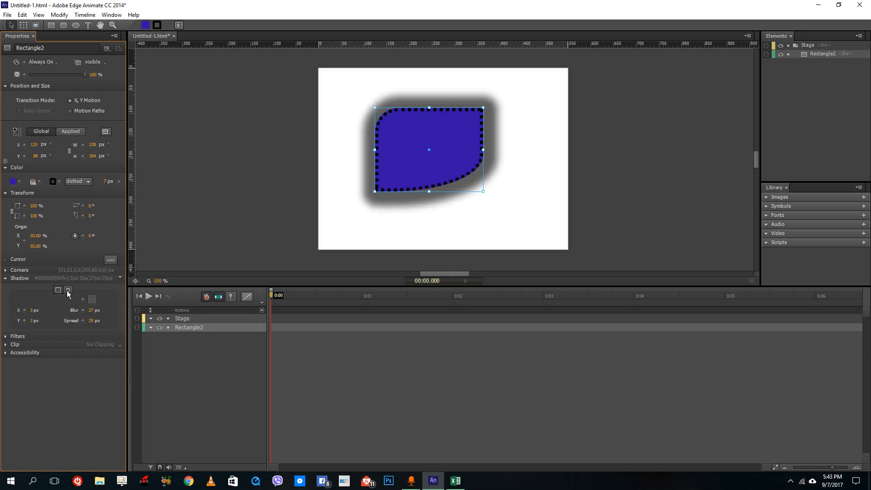
{"action": "left_click", "coordinate": [58, 289]}
{"action": "left_click", "coordinate": [57, 291]}
Recolour the rectangle with filters, setting hue-rotate to 75°, contrast to 171% and saturate to 849%, and try out invert and blur
{"action": "left_click", "coordinate": [6, 336]}
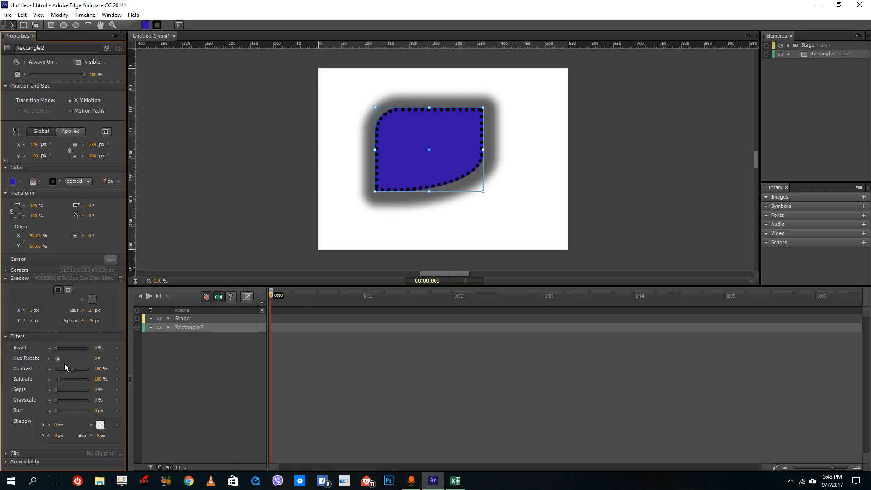
{"action": "left_click_drag", "start_coordinate": [56, 348], "coordinate": [21, 354]}
{"action": "left_click_drag", "start_coordinate": [83, 359], "coordinate": [83, 378]}
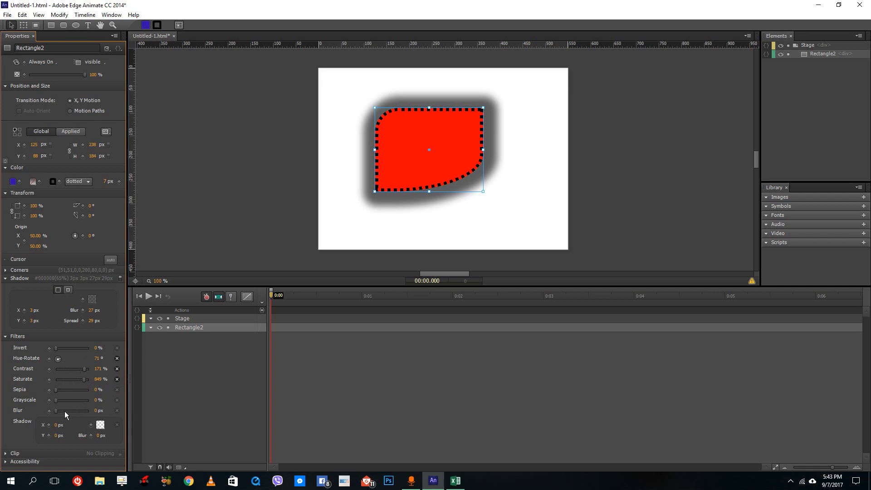
{"action": "left_click_drag", "start_coordinate": [55, 411], "coordinate": [36, 412]}
{"action": "left_click", "coordinate": [5, 336]}
Enable clipping on the rectangle and set the clip's right edge to 147 px
{"action": "left_click", "coordinate": [6, 345]}
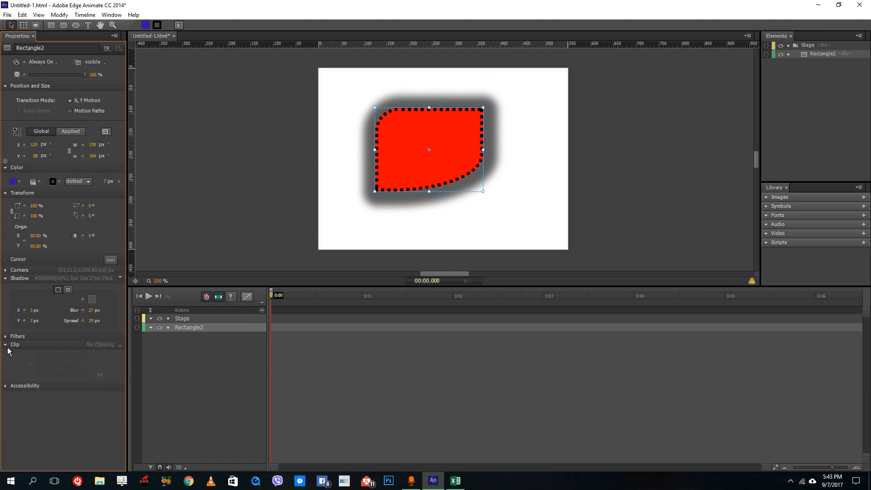
{"action": "left_click", "coordinate": [120, 345]}
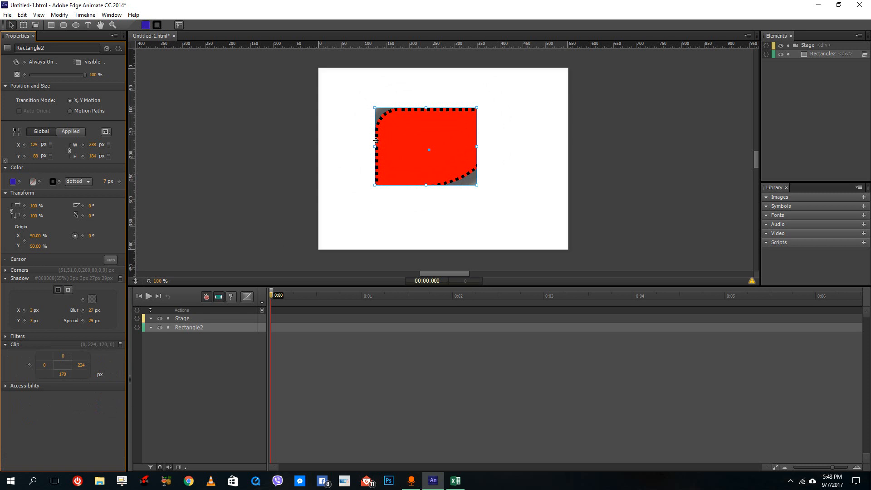
{"action": "left_click_drag", "start_coordinate": [80, 365], "coordinate": [53, 373]}
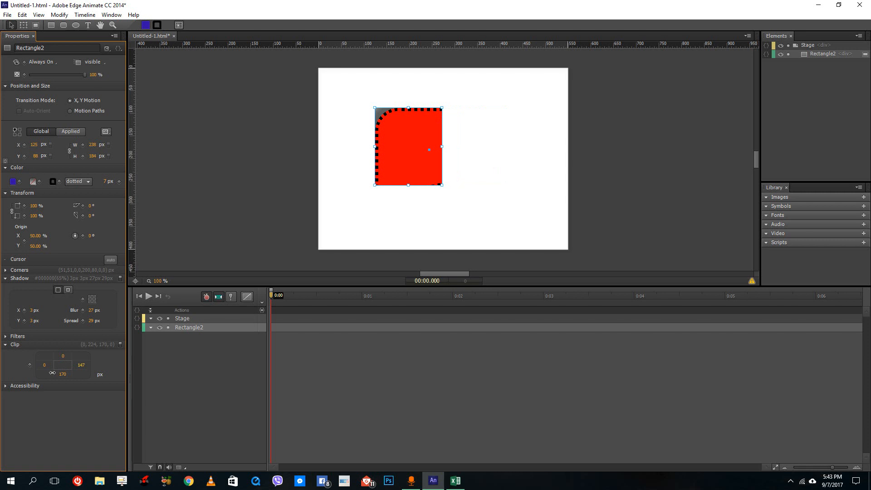
Give the rectangle the accessibility title Shape1 and deselect it
{"action": "left_click", "coordinate": [5, 386]}
{"action": "left_click", "coordinate": [6, 385]}
{"action": "left_click", "coordinate": [6, 385]}
{"action": "left_click", "coordinate": [63, 396]}
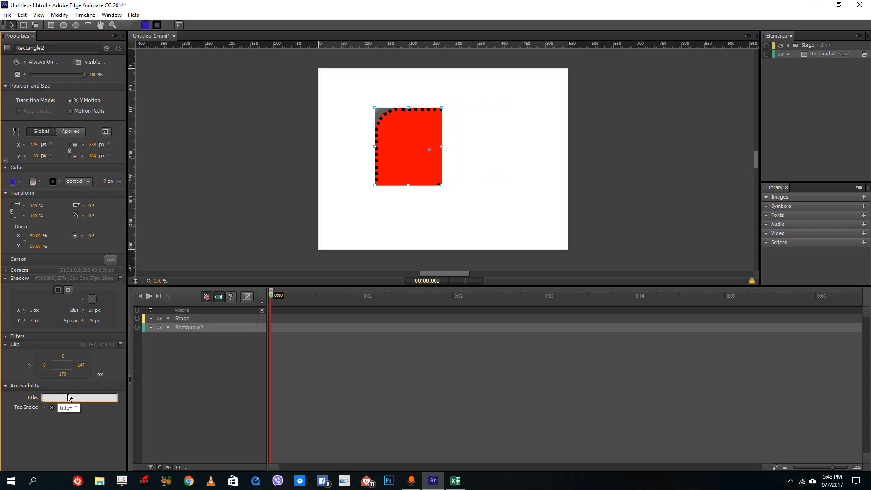
{"action": "type", "text": "Shpae"}
{"action": "key", "text": "BackSpace"}
{"action": "key", "text": "BackSpace"}
{"action": "key", "text": "BackSpace"}
{"action": "type", "text": "ape1"}
{"action": "left_click", "coordinate": [224, 207]}
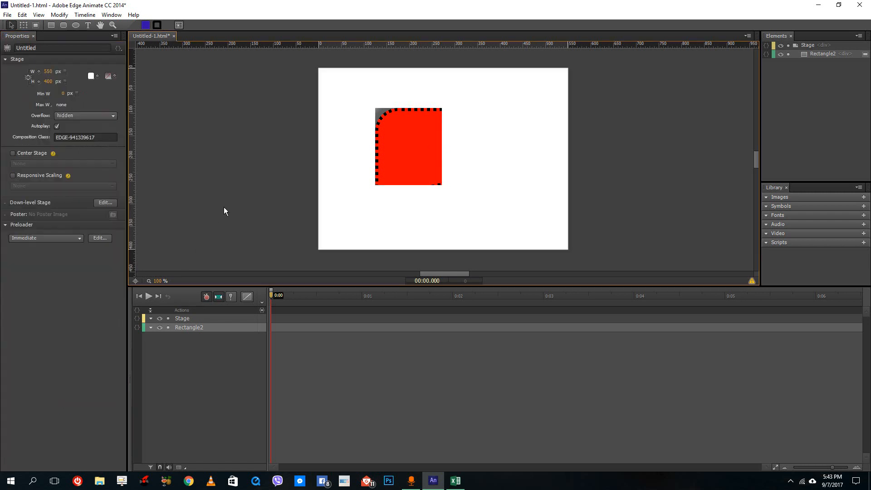
Reselect the clipped rectangle, move it towards the stage's vertical centre line and deselect it
{"action": "left_click", "coordinate": [373, 185]}
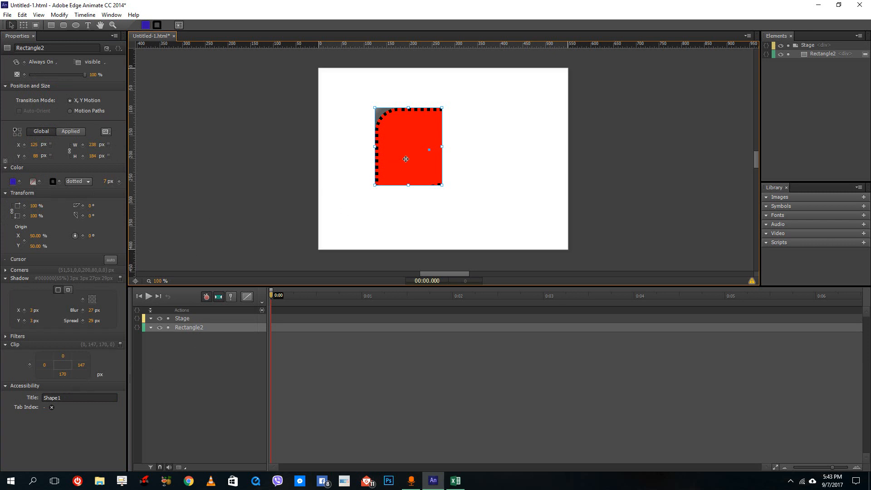
{"action": "mouse_move", "coordinate": [418, 147]}
{"action": "left_mouse_down"}
{"action": "mouse_move", "coordinate": [430, 161]}
{"action": "mouse_move", "coordinate": [426, 139]}
{"action": "left_mouse_up"}
{"action": "left_click", "coordinate": [540, 141]}
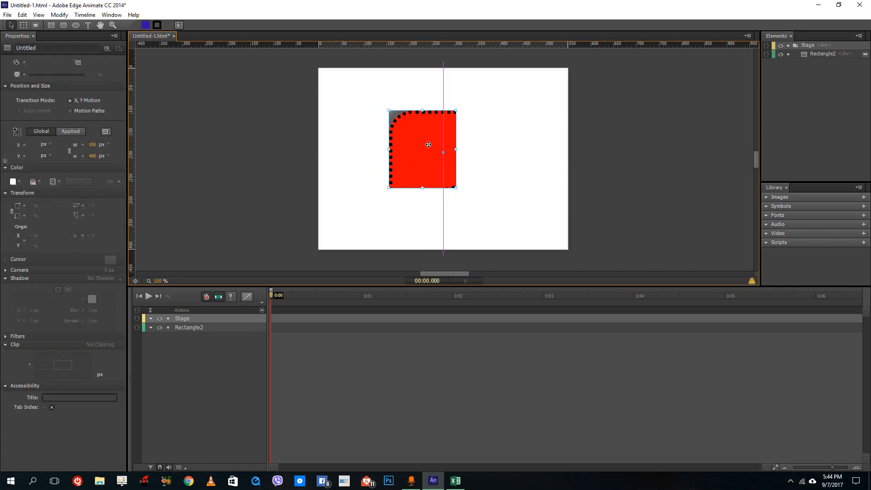